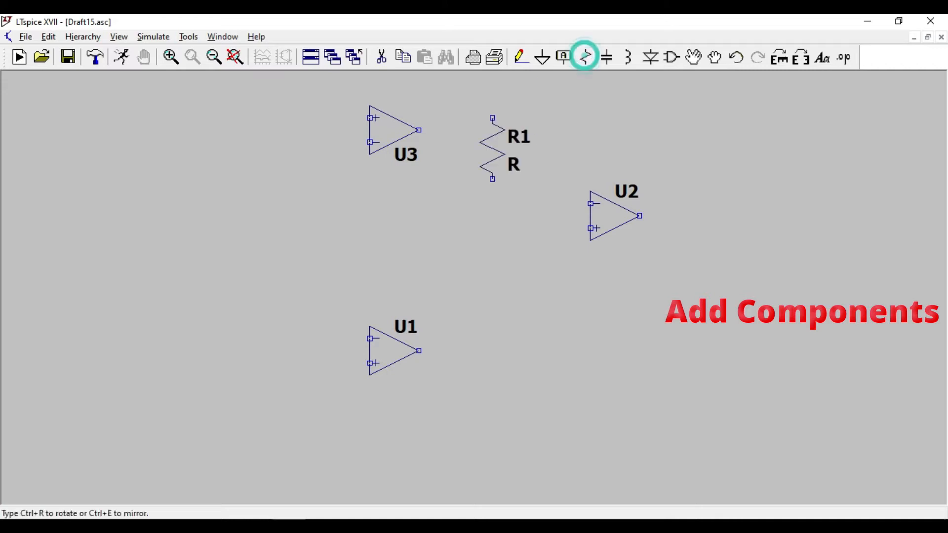
- Place three vertical resistors, R1 to R3, stacked between the outputs of op-amps U3 and U1
{"action": "left_click", "coordinate": [447, 159]}
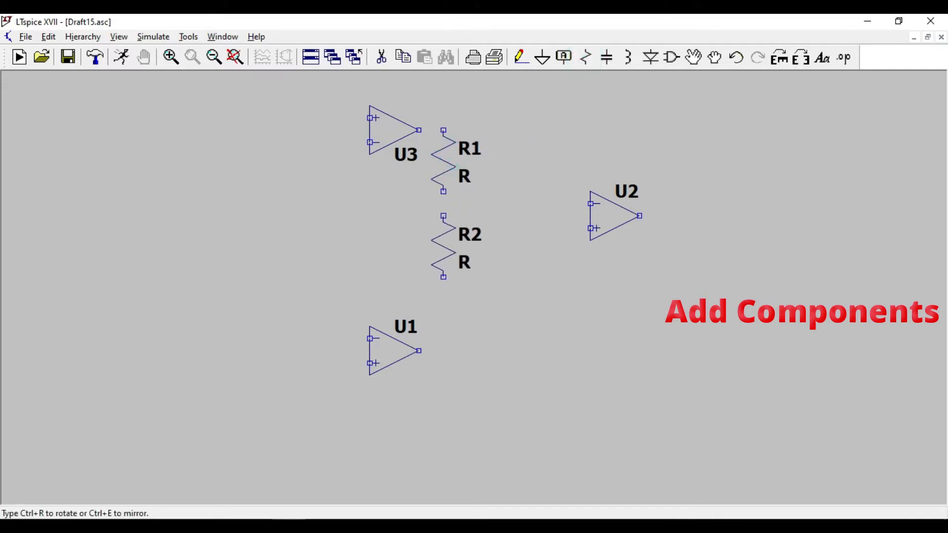
{"action": "left_click", "coordinate": [447, 233]}
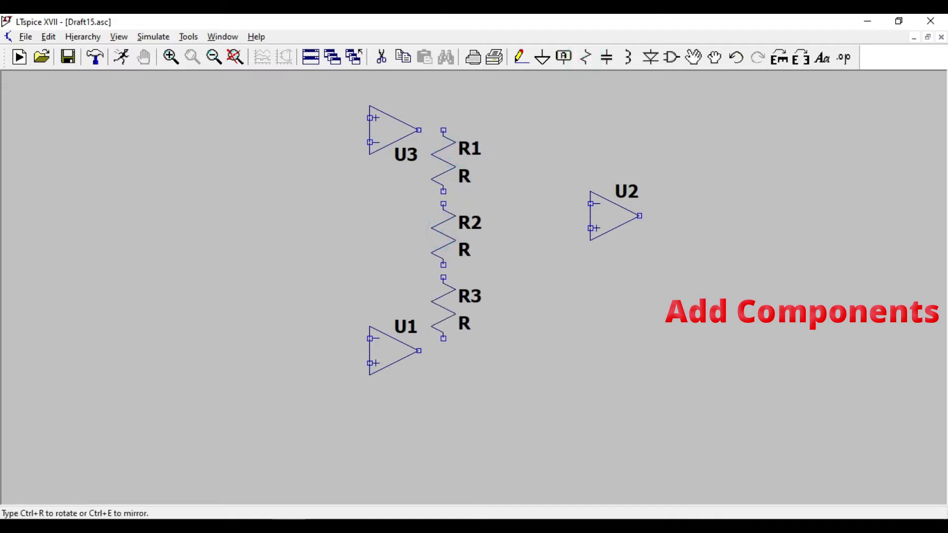
{"action": "left_click", "coordinate": [447, 320]}
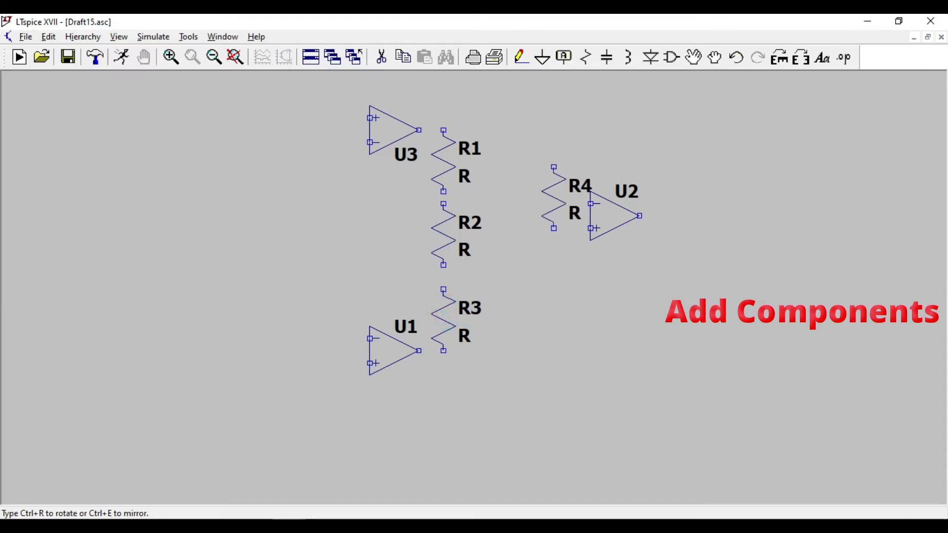
- Place four horizontal resistors: R4 and R5 in line with U3's output, R6 and R7 in line with U1's output
{"action": "key", "text": "ctrl+r"}
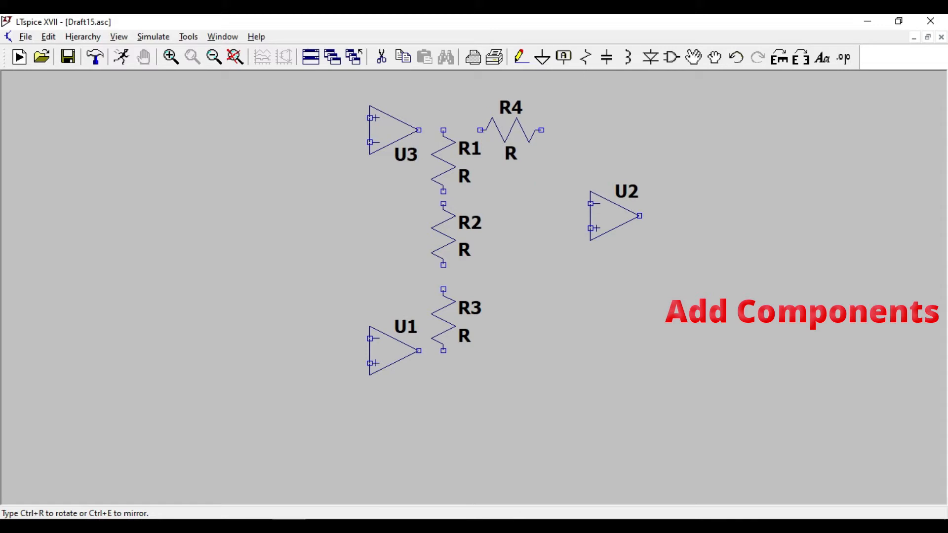
{"action": "left_click", "coordinate": [511, 131]}
{"action": "left_click", "coordinate": [609, 130]}
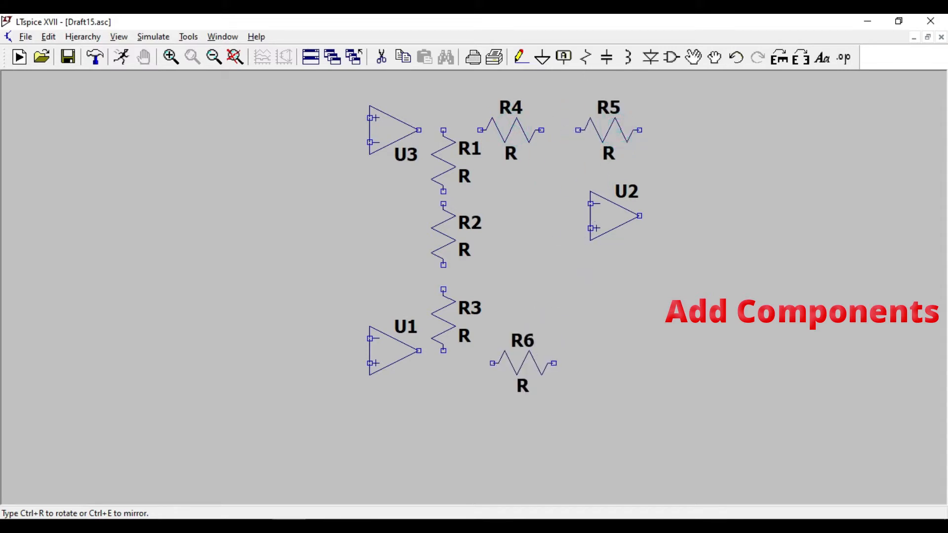
{"action": "left_click", "coordinate": [523, 351]}
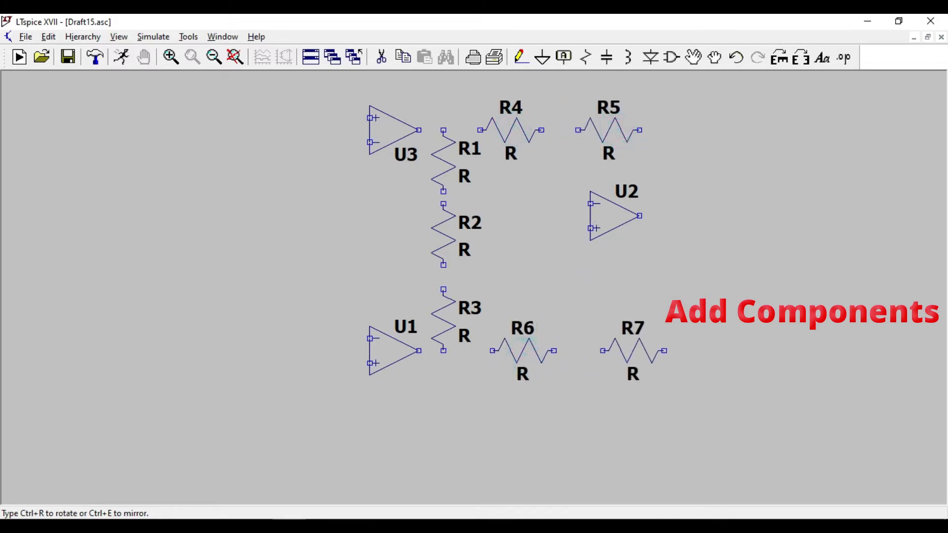
{"action": "left_click", "coordinate": [621, 350]}
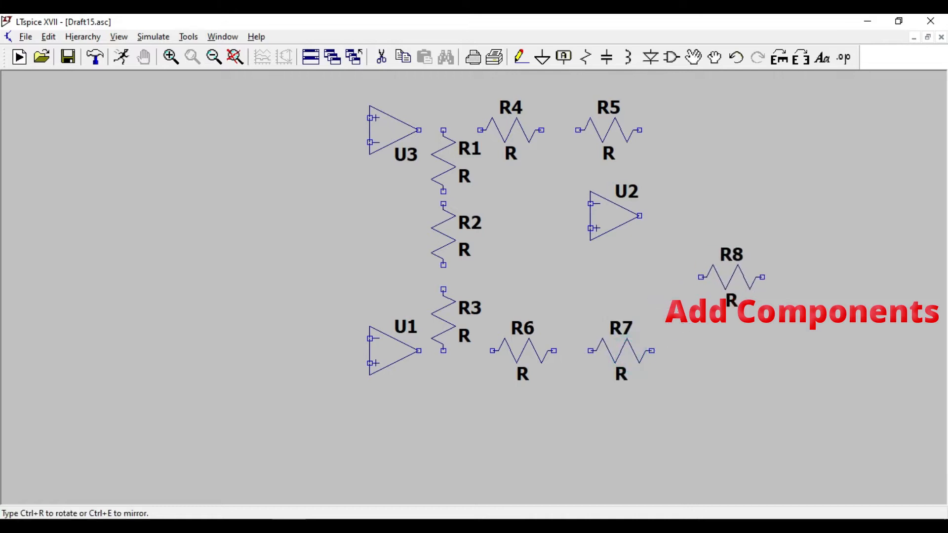
{"action": "key", "text": "Escape"}
- Add two voltage sources from the component library, V1 beside op-amp U3 and V2 beside op-amp U1
{"action": "left_click", "coordinate": [672, 57]}
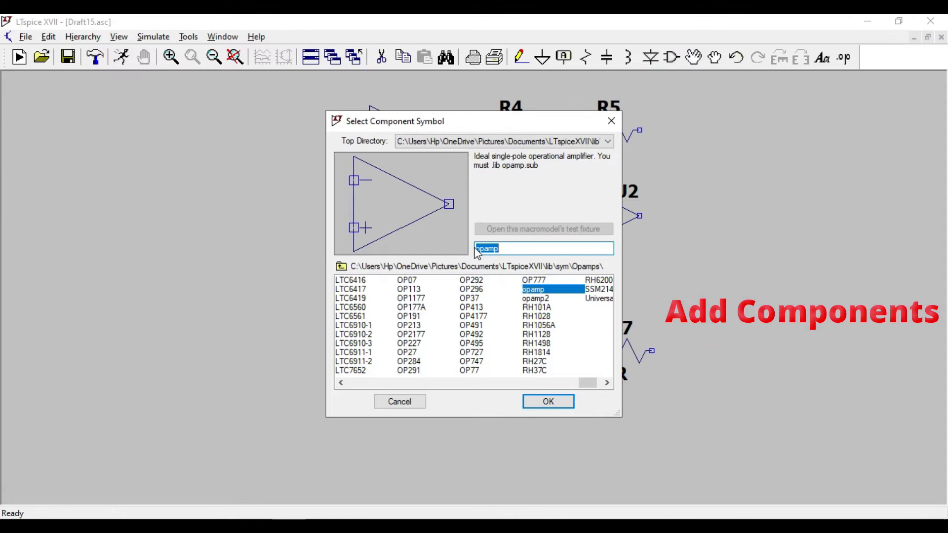
{"action": "type", "text": "volt"}
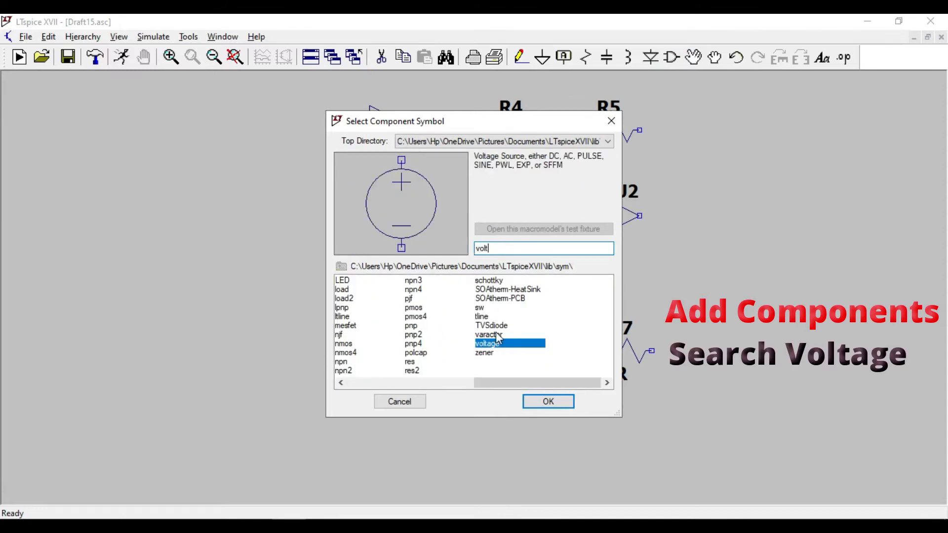
{"action": "double_click", "coordinate": [494, 344]}
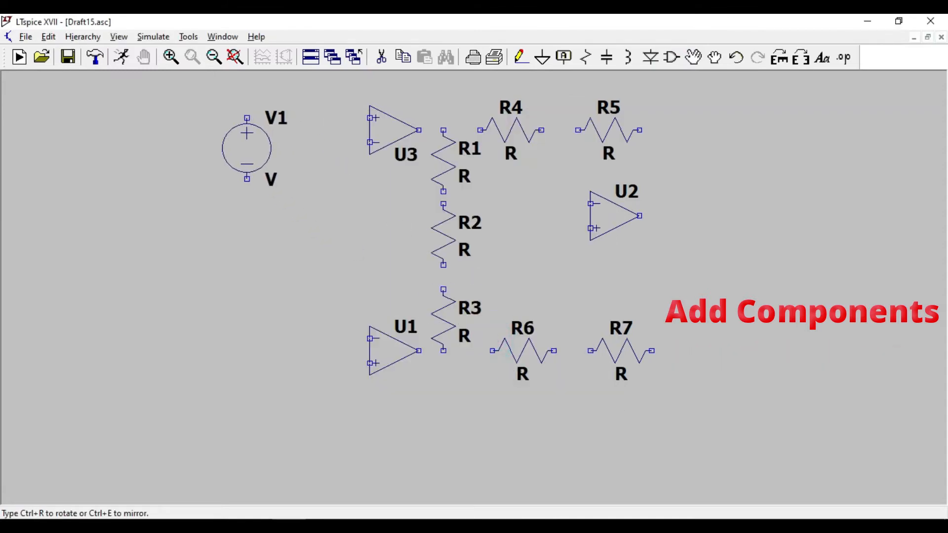
{"action": "left_click", "coordinate": [234, 145]}
{"action": "left_click", "coordinate": [222, 365]}
{"action": "key", "text": "Escape"}
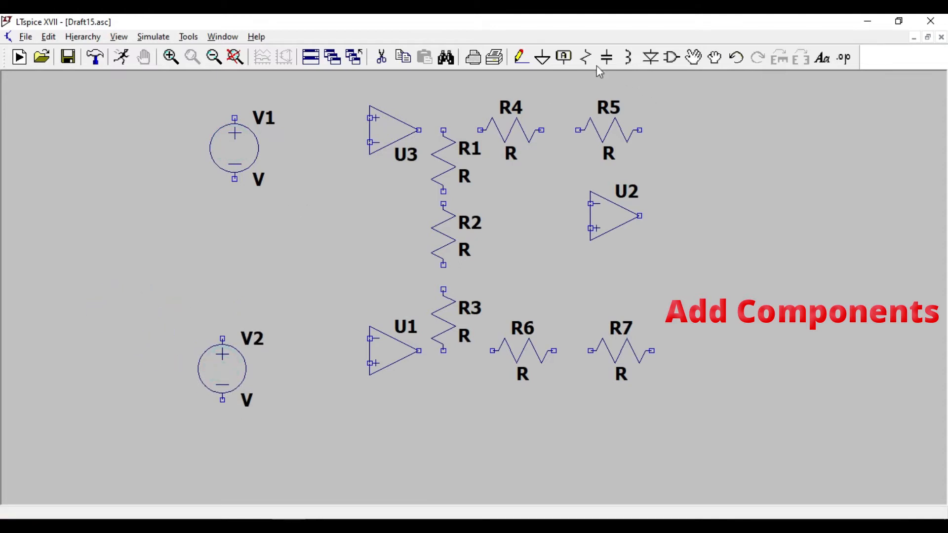
- Place ground symbols just below V1, just below V2, and below and beyond R7's free end
{"action": "left_click", "coordinate": [541, 58]}
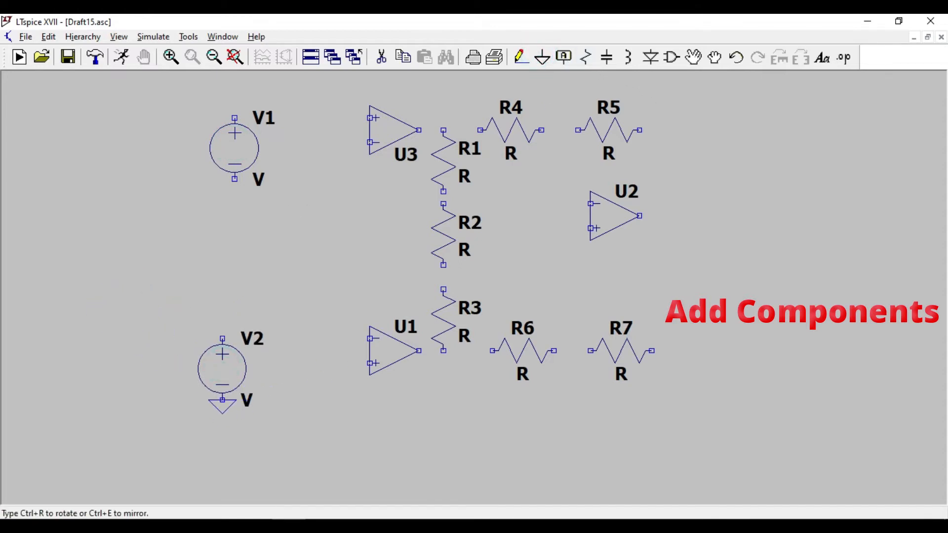
{"action": "left_click", "coordinate": [222, 414]}
{"action": "left_click", "coordinate": [235, 193]}
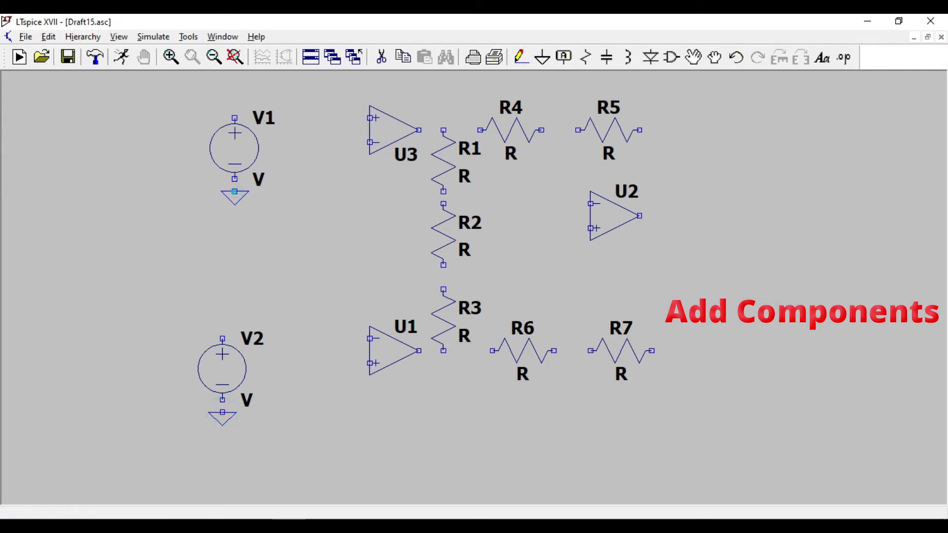
{"action": "left_click", "coordinate": [677, 390]}
{"action": "key", "text": "Escape"}
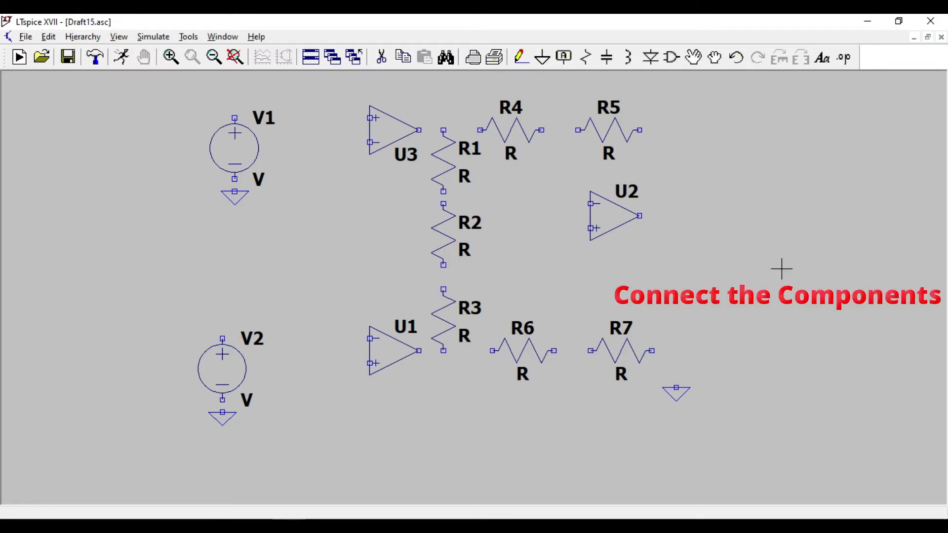
- Wire V1's positive terminal to U3's non-inverting input and V2's positive terminal to U1's non-inverting input
{"action": "left_click", "coordinate": [520, 57]}
{"action": "left_click", "coordinate": [234, 118]}
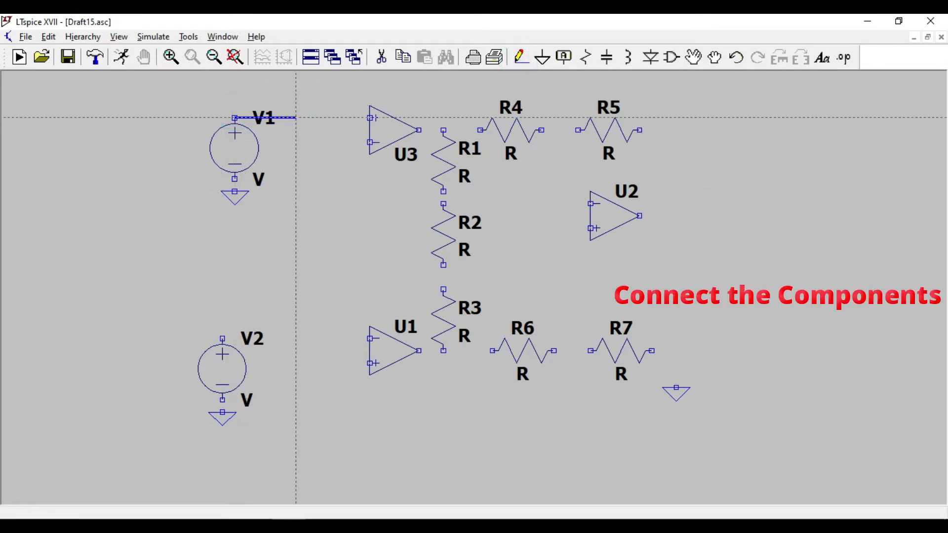
{"action": "left_click", "coordinate": [370, 118]}
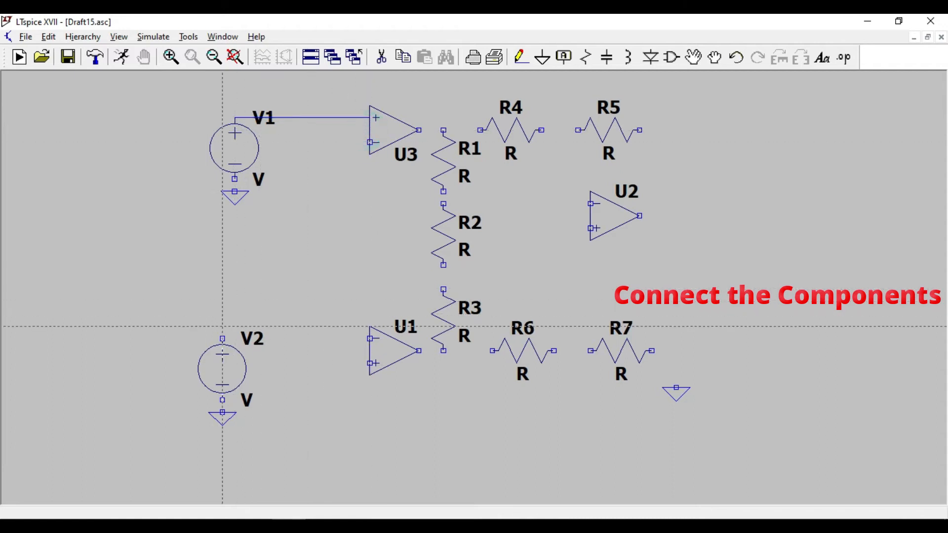
{"action": "left_click", "coordinate": [222, 339]}
{"action": "left_click", "coordinate": [272, 339]}
{"action": "left_click", "coordinate": [271, 364]}
{"action": "left_click", "coordinate": [370, 363]}
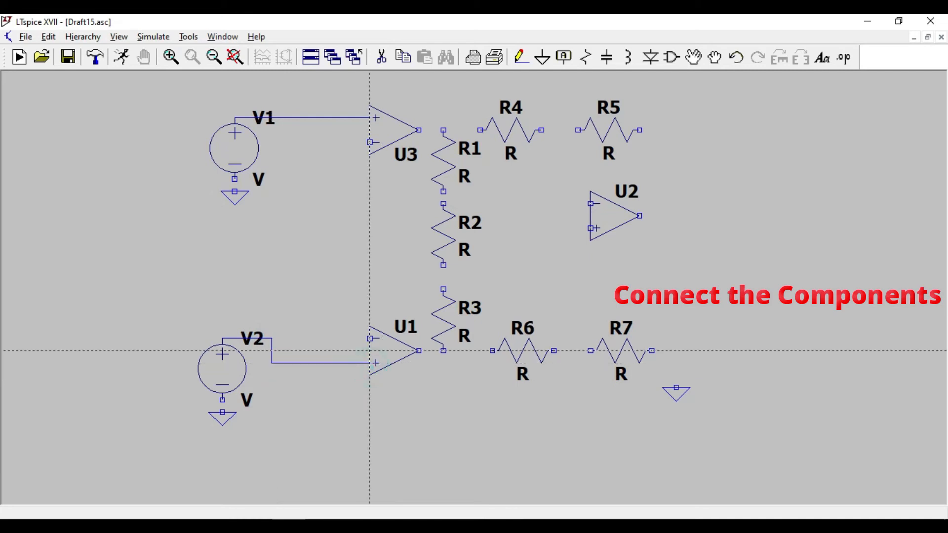
- Wire U1's output through R6 and R7 to ground, and U2's non-inverting input to the R6–R7 junction
{"action": "left_click", "coordinate": [419, 352]}
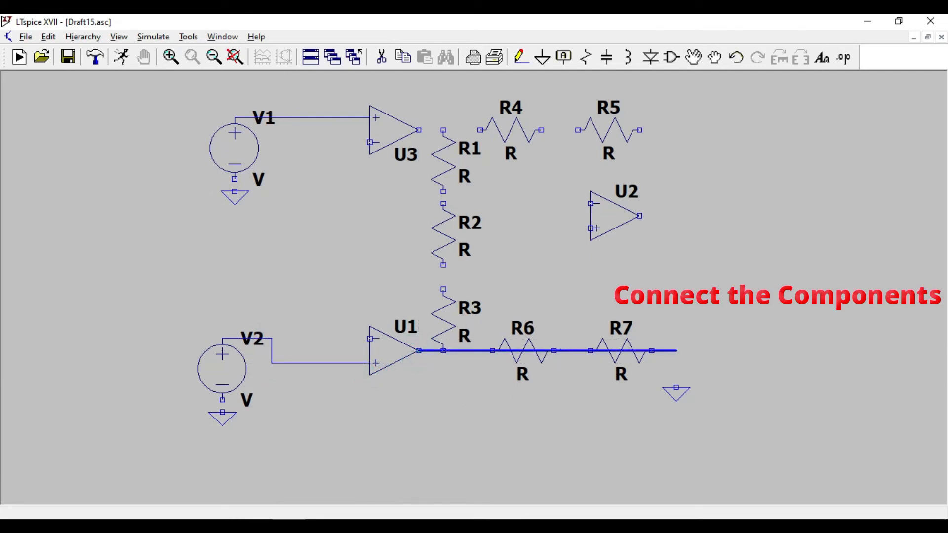
{"action": "left_click", "coordinate": [676, 351]}
{"action": "left_click", "coordinate": [676, 388]}
{"action": "left_click", "coordinate": [591, 228]}
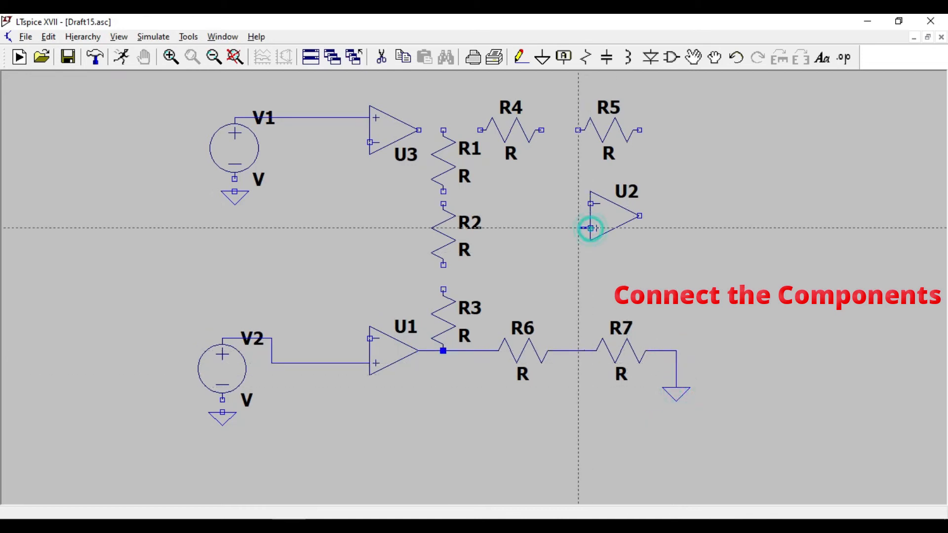
{"action": "left_click", "coordinate": [569, 231]}
{"action": "left_click", "coordinate": [586, 356]}
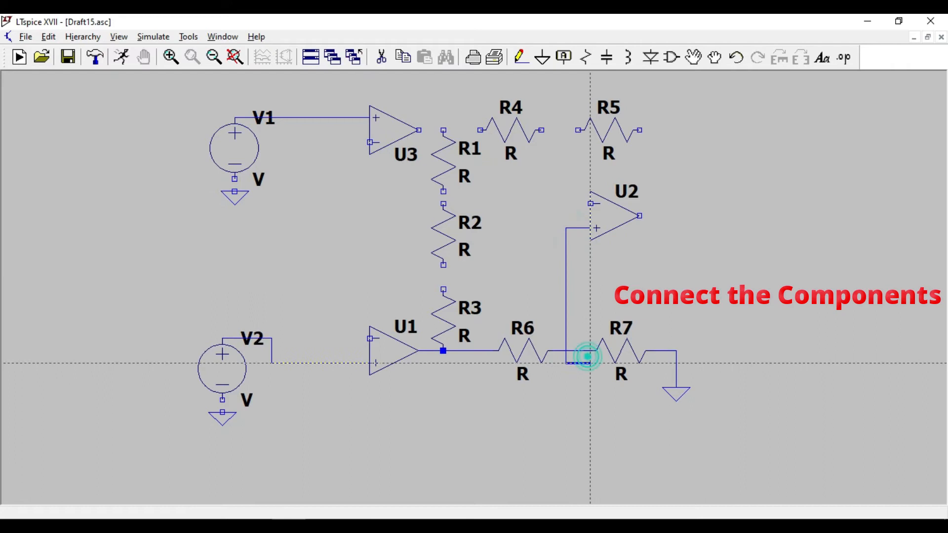
{"action": "left_click", "coordinate": [562, 347]}
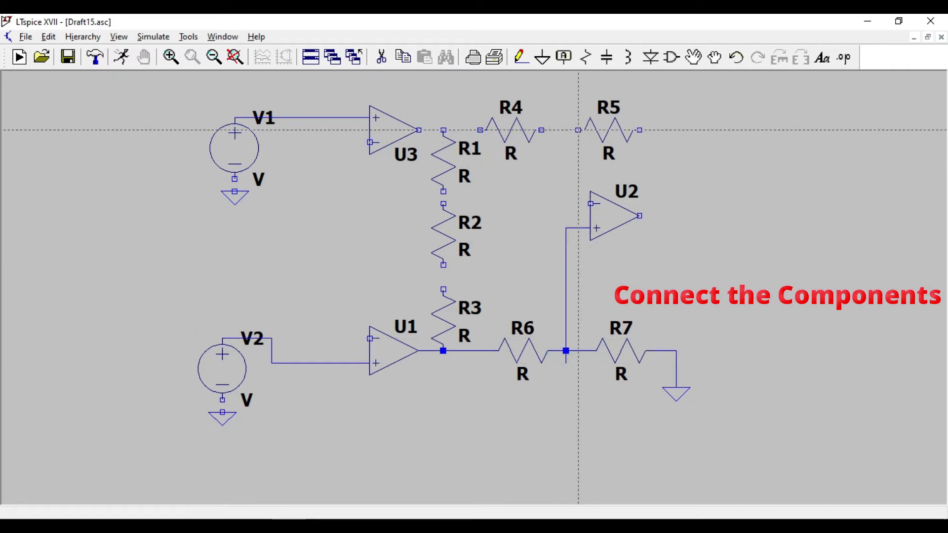
- Wire U2's output to R5's outer end and U3's output through R4 to R5
{"action": "left_click", "coordinate": [640, 215]}
{"action": "left_click", "coordinate": [639, 130]}
{"action": "left_click", "coordinate": [418, 130]}
{"action": "left_click", "coordinate": [578, 130]}
- Connect R1, R2 and R3 in series between the outputs of U3 and U1
{"action": "left_click", "coordinate": [419, 130]}
{"action": "left_click", "coordinate": [443, 191]}
{"action": "left_click", "coordinate": [456, 290]}
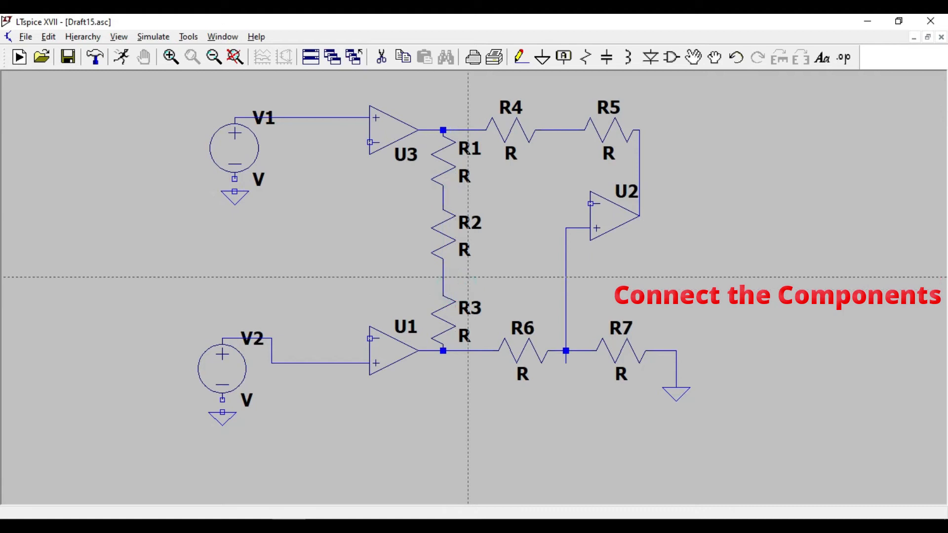
- Wire U2's inverting input to the junction between R4 and R5
{"action": "left_click", "coordinate": [591, 201]}
{"action": "left_click", "coordinate": [565, 203]}
{"action": "left_click", "coordinate": [566, 130]}
- Wire U3's inverting input to the R1–R2 junction and U1's inverting input to the R2–R3 junction
{"action": "left_click", "coordinate": [369, 142]}
{"action": "left_click", "coordinate": [345, 142]}
{"action": "left_click", "coordinate": [345, 203]}
{"action": "left_click", "coordinate": [443, 203]}
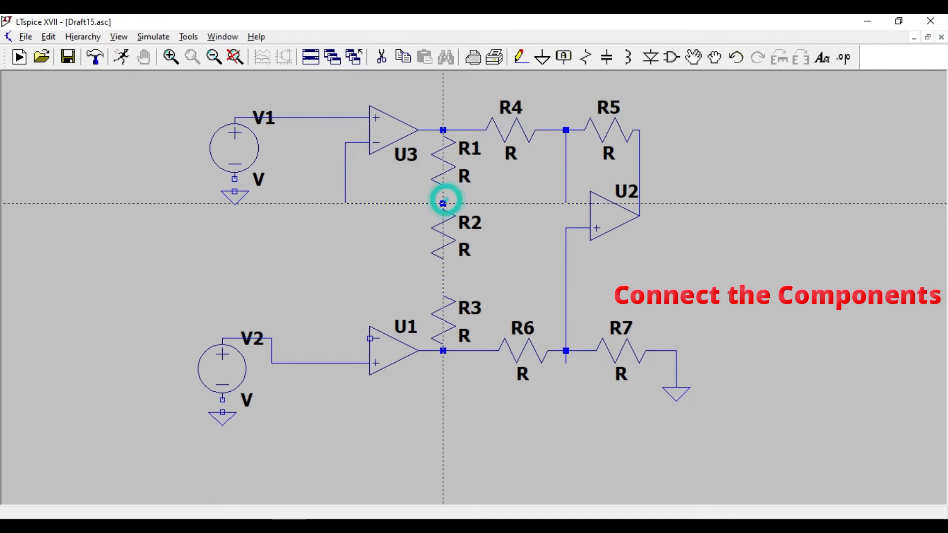
{"action": "left_click", "coordinate": [443, 278]}
{"action": "left_click", "coordinate": [345, 277]}
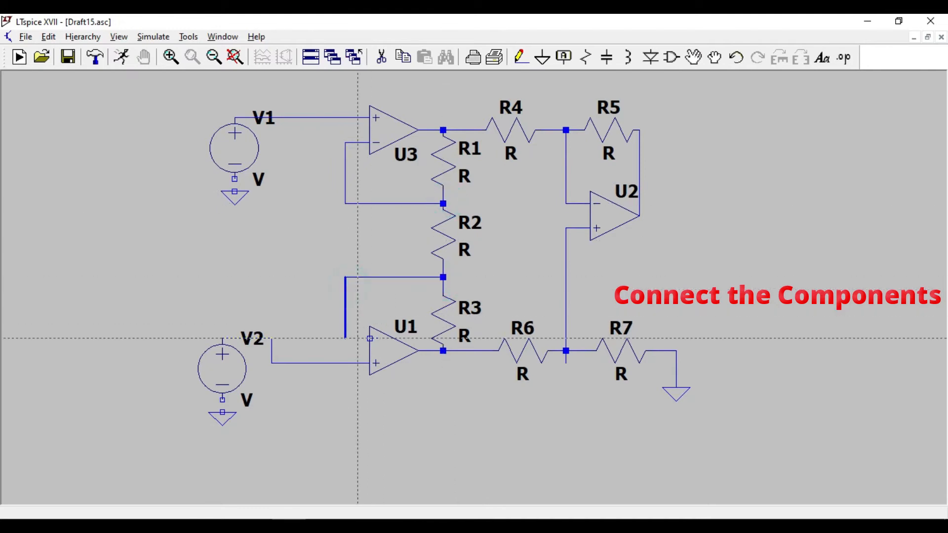
{"action": "left_click", "coordinate": [345, 338]}
{"action": "left_click", "coordinate": [370, 338]}
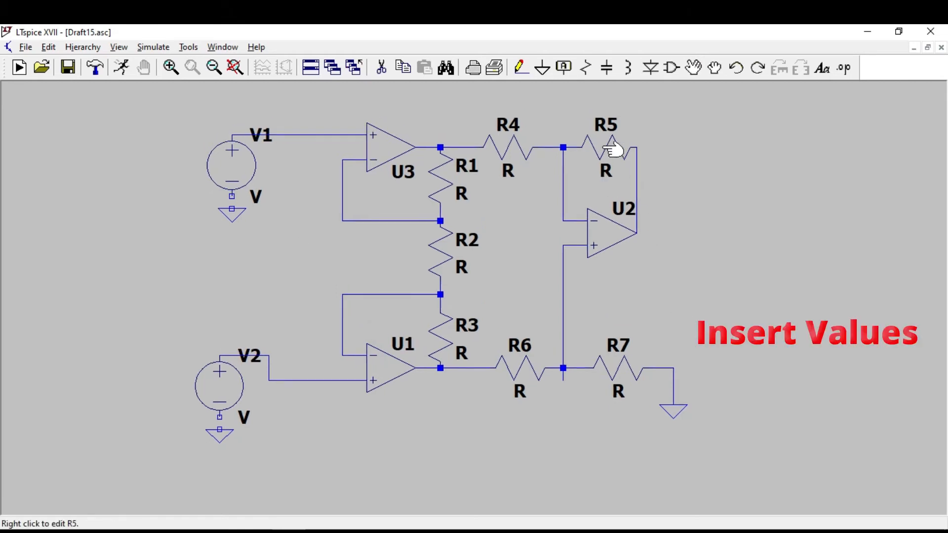
- Set the resistances of R5 and R7 to 100k
{"action": "right_click", "coordinate": [605, 129]}
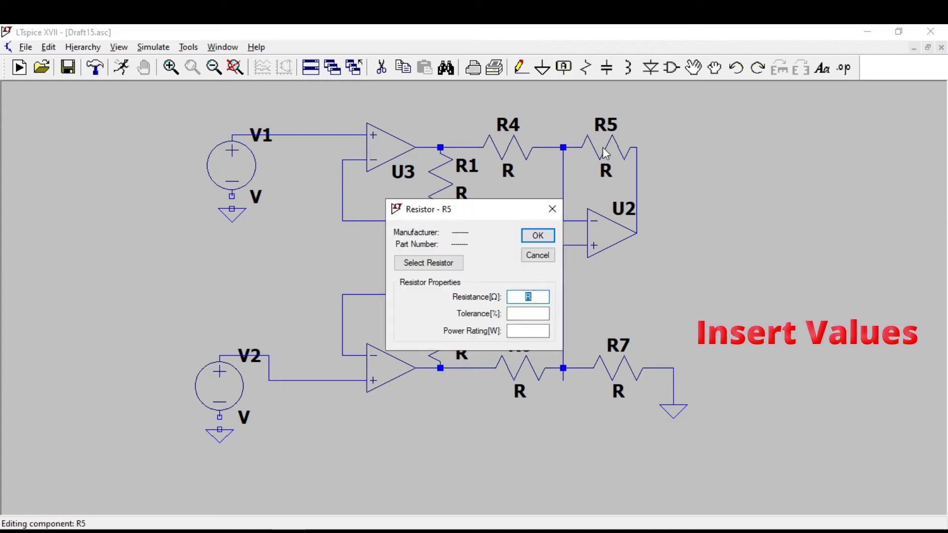
{"action": "type", "text": "100k"}
{"action": "left_click", "coordinate": [537, 236]}
{"action": "right_click", "coordinate": [613, 362]}
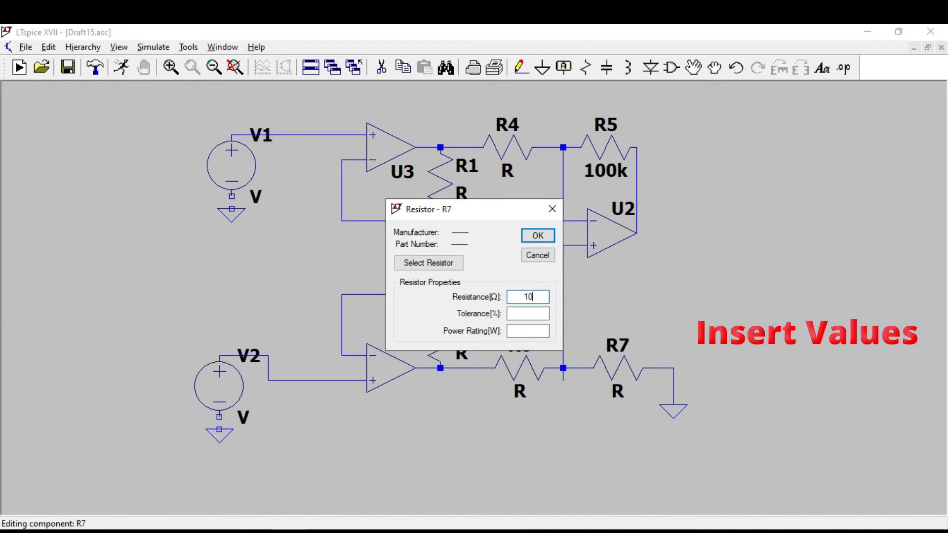
{"action": "left_click", "coordinate": [538, 235]}
- Set the resistances of R4 and R6 to 10k
{"action": "right_click", "coordinate": [515, 147]}
{"action": "type", "text": "10k"}
{"action": "left_click", "coordinate": [538, 236]}
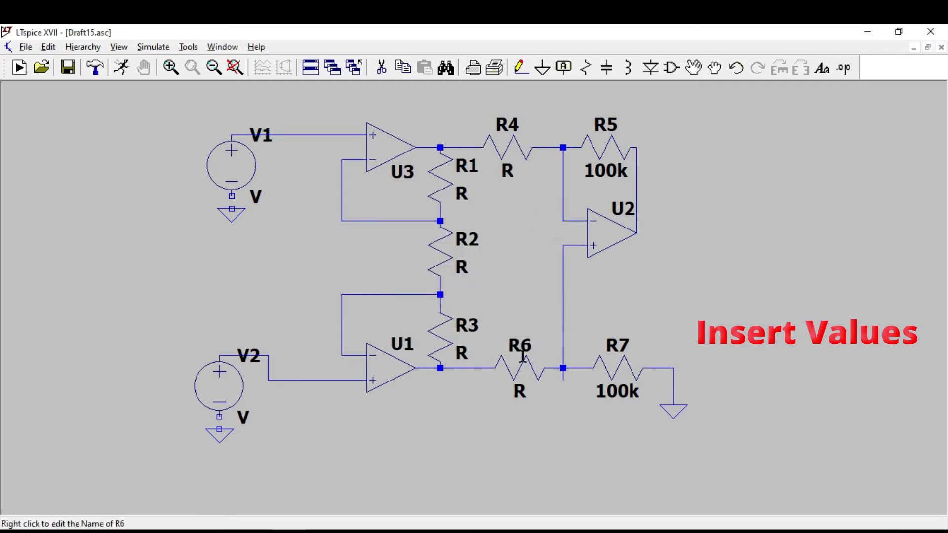
{"action": "right_click", "coordinate": [524, 367]}
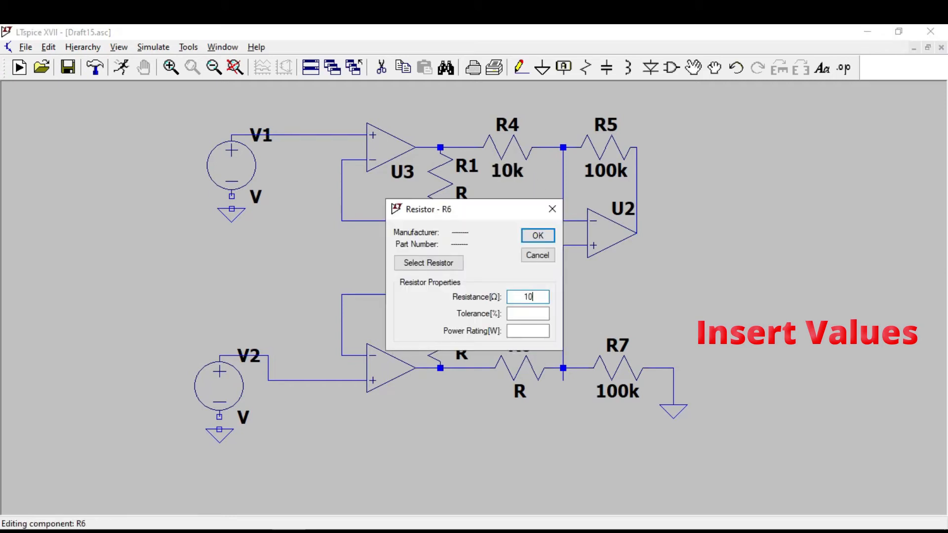
{"action": "left_click", "coordinate": [538, 236]}
- Set the resistances of R1 and R3 to 10k and of R2 to 2.22k
{"action": "right_click", "coordinate": [446, 183]}
{"action": "type", "text": "10k"}
{"action": "left_click", "coordinate": [548, 236]}
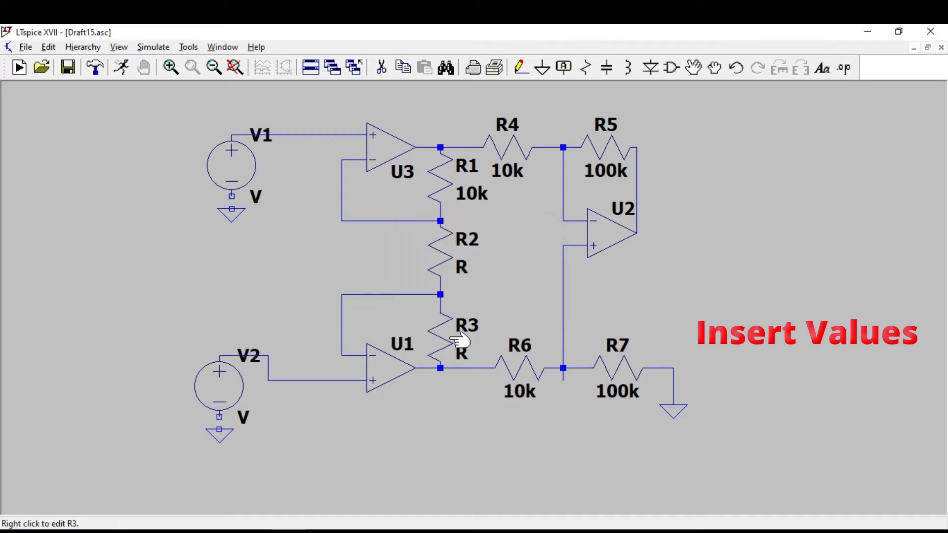
{"action": "right_click", "coordinate": [449, 338]}
{"action": "type", "text": "10k"}
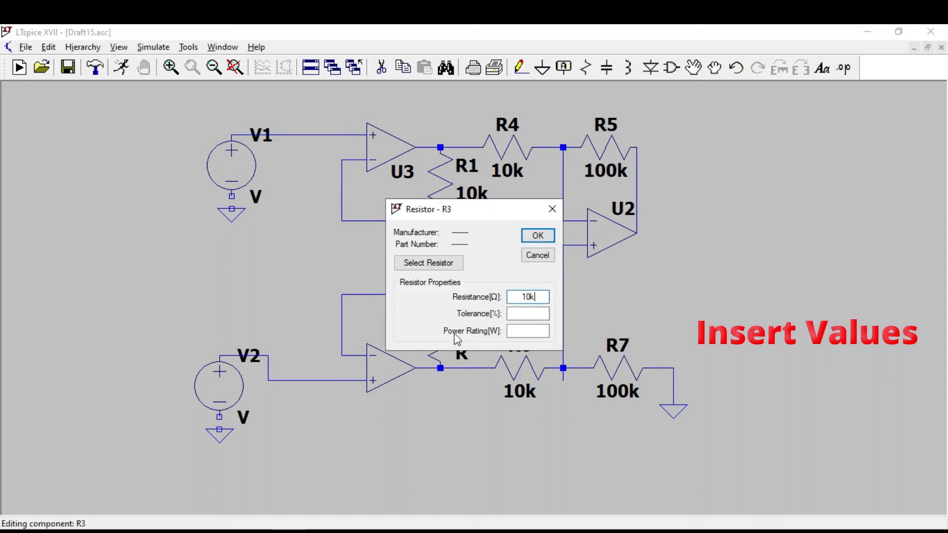
{"action": "left_click", "coordinate": [538, 236]}
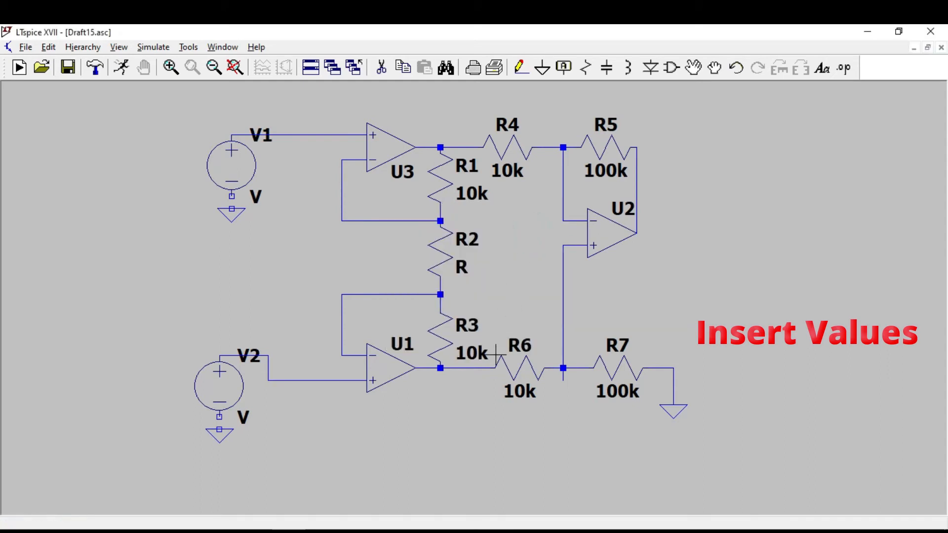
{"action": "right_click", "coordinate": [447, 255]}
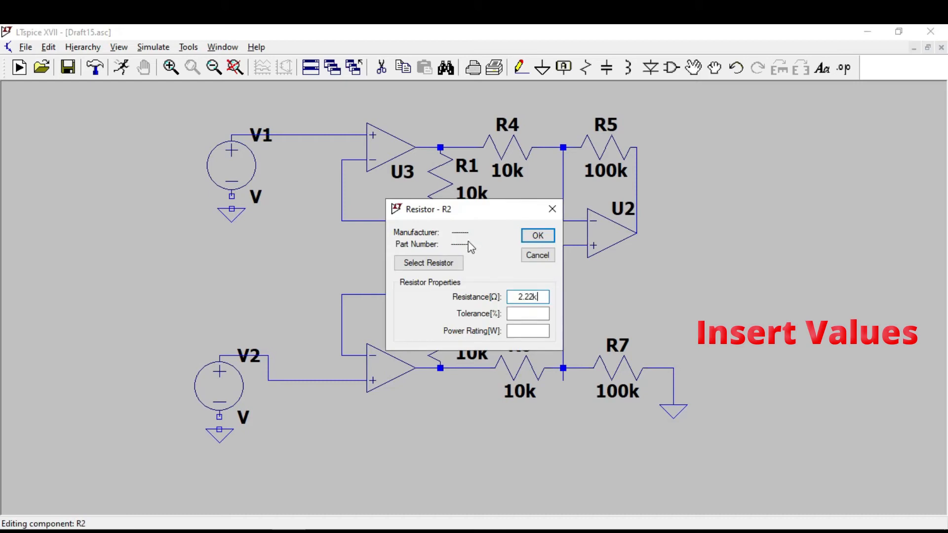
{"action": "left_click", "coordinate": [537, 236]}
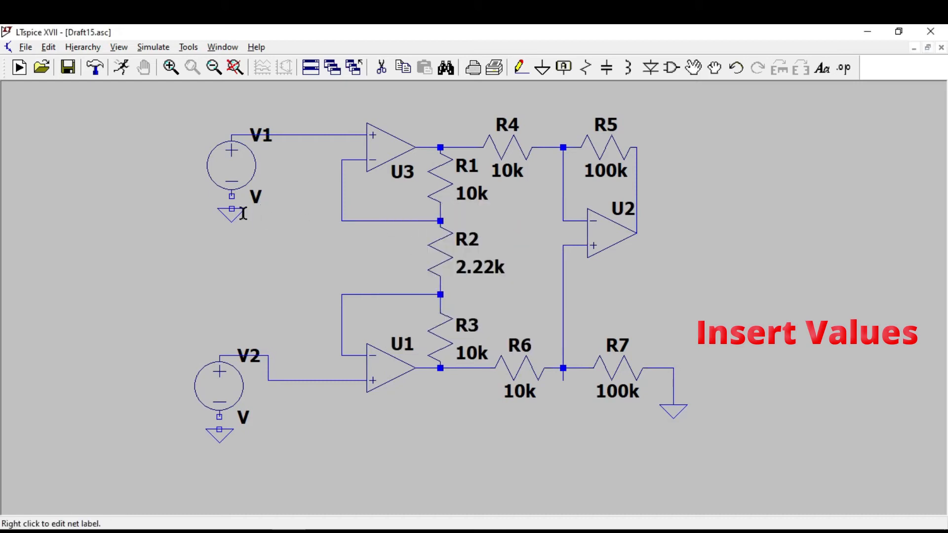
- Wire the negative terminals of V2 and V1 to the ground symbols below them
{"action": "left_click", "coordinate": [520, 67]}
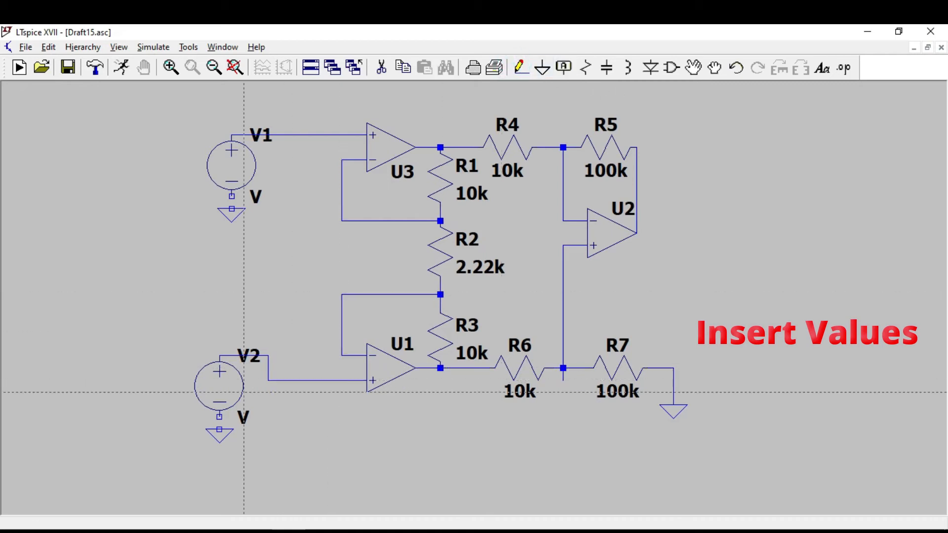
{"action": "left_click", "coordinate": [220, 429]}
{"action": "left_click", "coordinate": [219, 418]}
{"action": "left_click", "coordinate": [231, 208]}
{"action": "left_click", "coordinate": [232, 196]}
{"action": "key", "text": "Escape"}
- Configure voltage source V2 as a SINE function with an amplitude of 20m and a frequency of 1k
{"action": "right_click", "coordinate": [214, 385]}
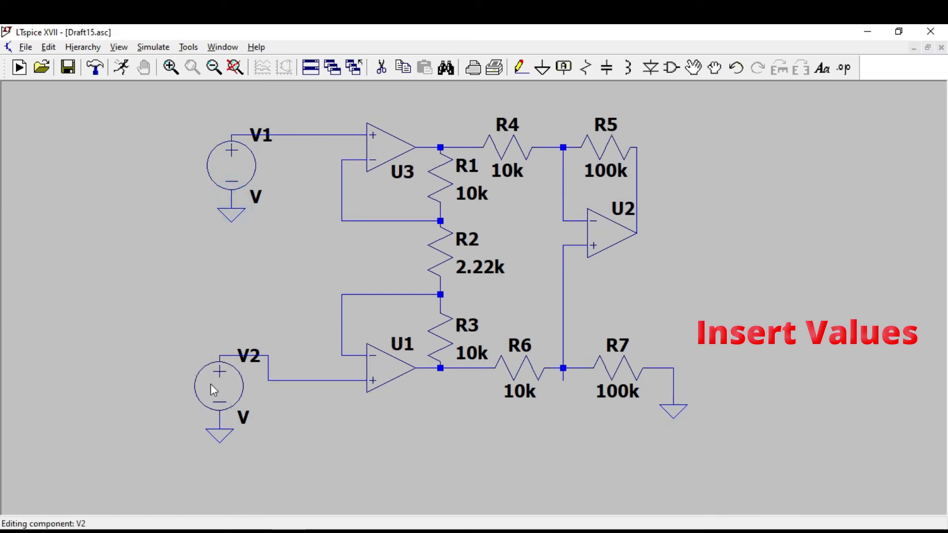
{"action": "left_click", "coordinate": [563, 306]}
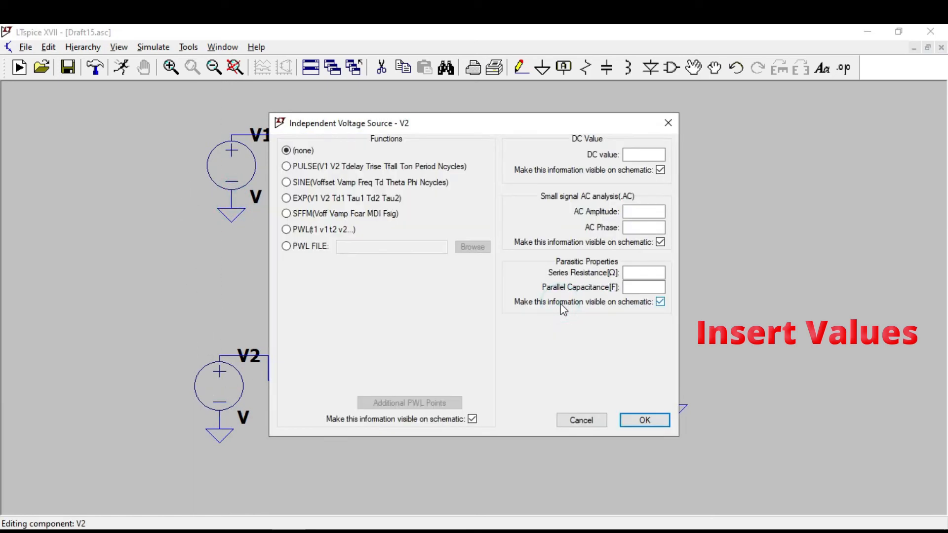
{"action": "left_click", "coordinate": [286, 183]}
{"action": "left_click", "coordinate": [441, 294]}
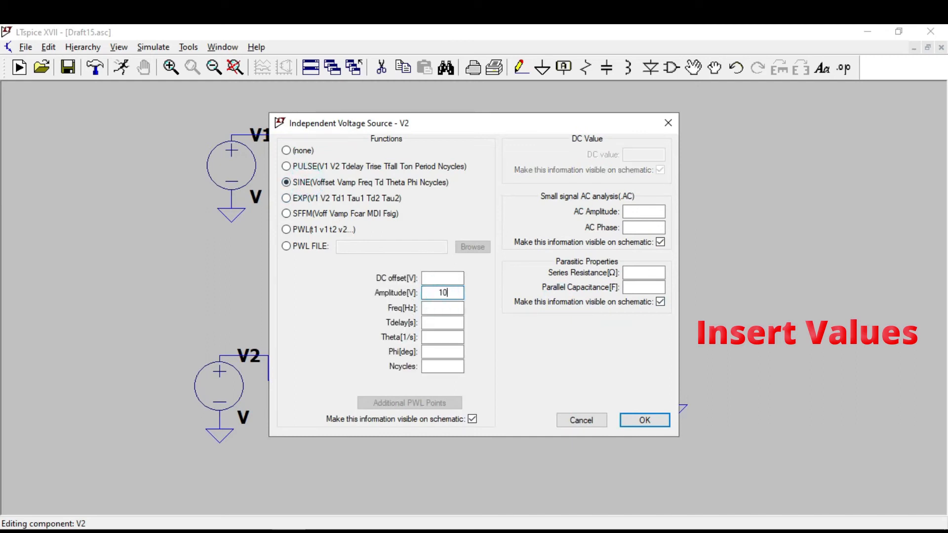
{"action": "type", "text": "10m"}
{"action": "double_click", "coordinate": [447, 293]}
{"action": "type", "text": "20m"}
{"action": "left_click", "coordinate": [437, 309]}
{"action": "type", "text": "1k"}
{"action": "left_click", "coordinate": [658, 418]}
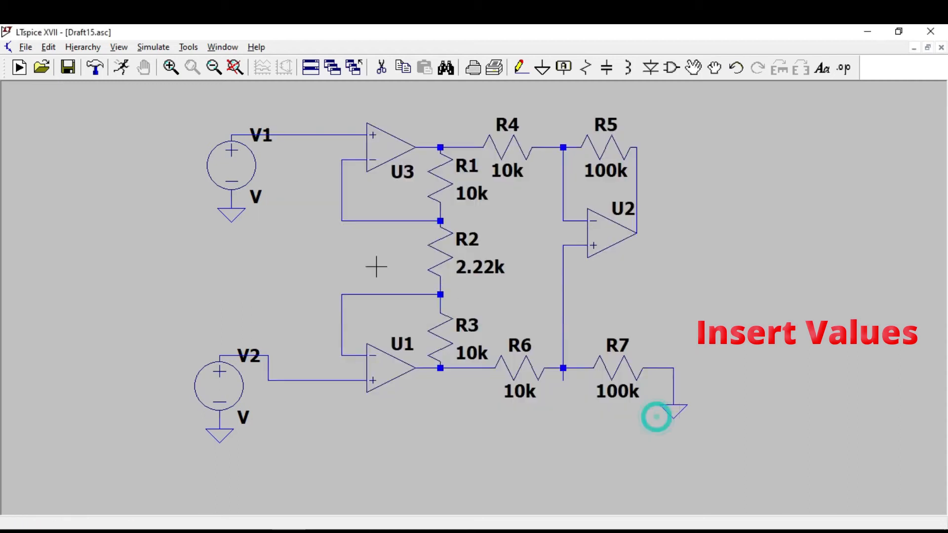
- Configure voltage source V1 as a SINE function with an amplitude of 10m and a frequency of 1k
{"action": "right_click", "coordinate": [248, 169]}
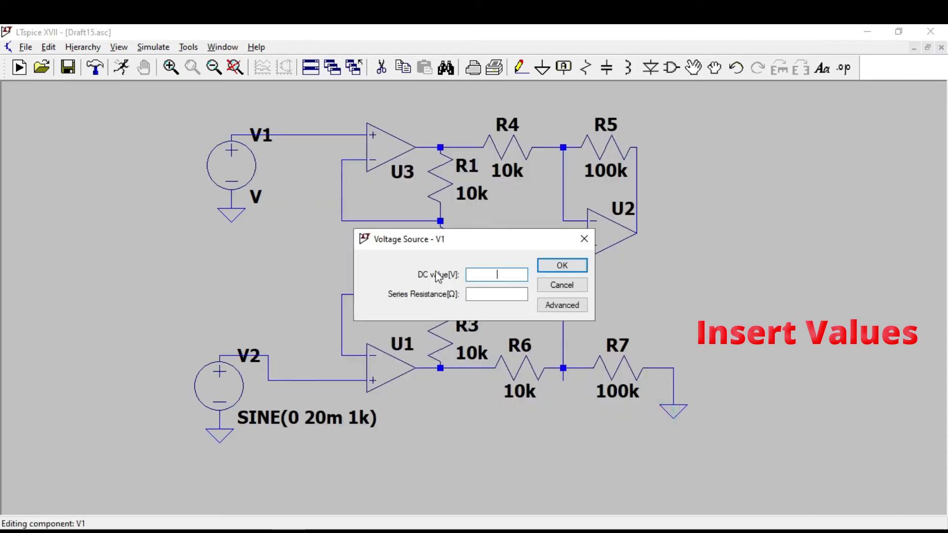
{"action": "left_click", "coordinate": [560, 303]}
{"action": "left_click", "coordinate": [286, 182]}
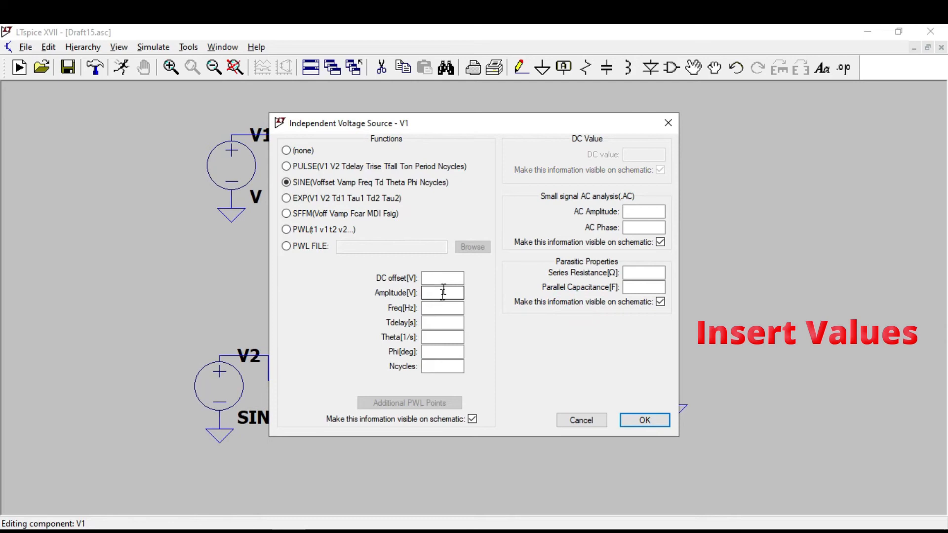
{"action": "left_click", "coordinate": [441, 294]}
{"action": "type", "text": "10m"}
{"action": "left_click", "coordinate": [447, 309]}
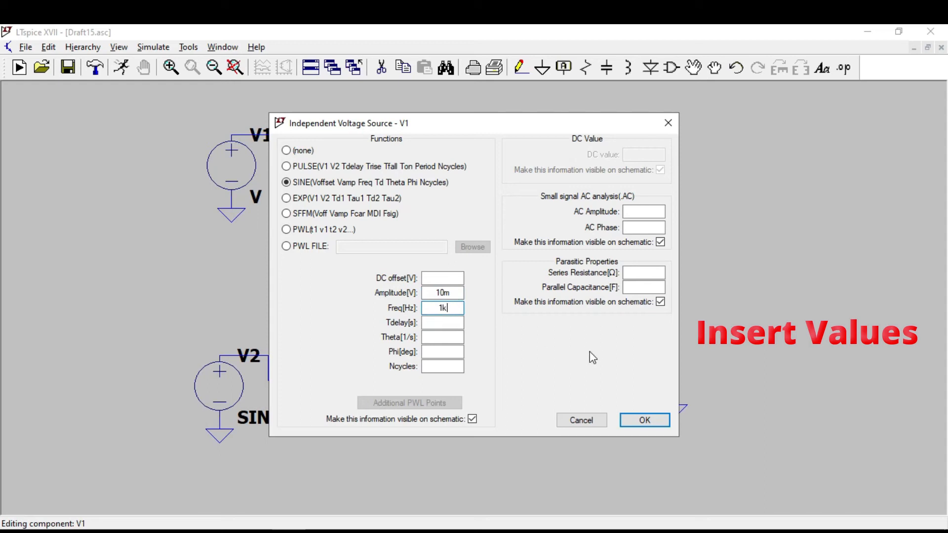
{"action": "left_click", "coordinate": [661, 423]}
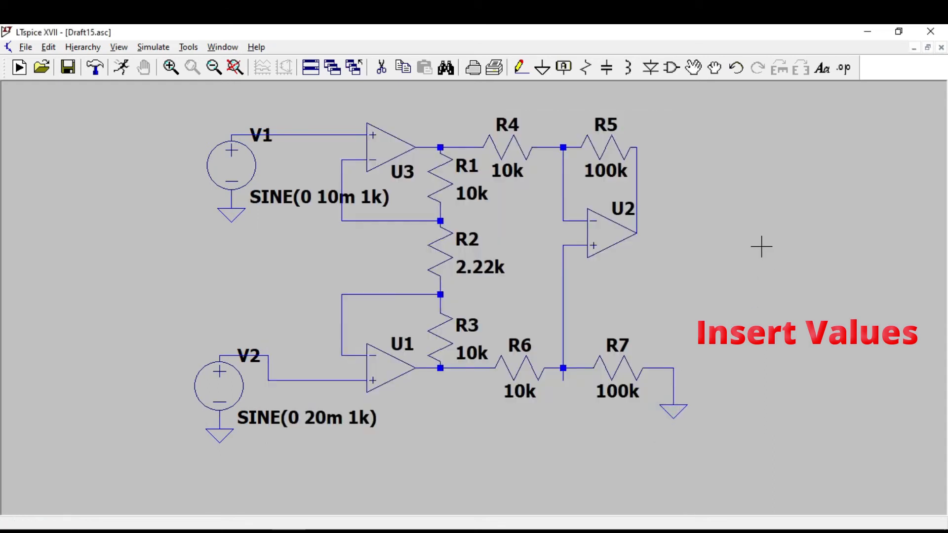
- Add the SPICE directive ".lib opamp.sub" and place it above V1 on the schematic
{"action": "left_click_drag", "start_coordinate": [761, 247], "coordinate": [737, 260]}
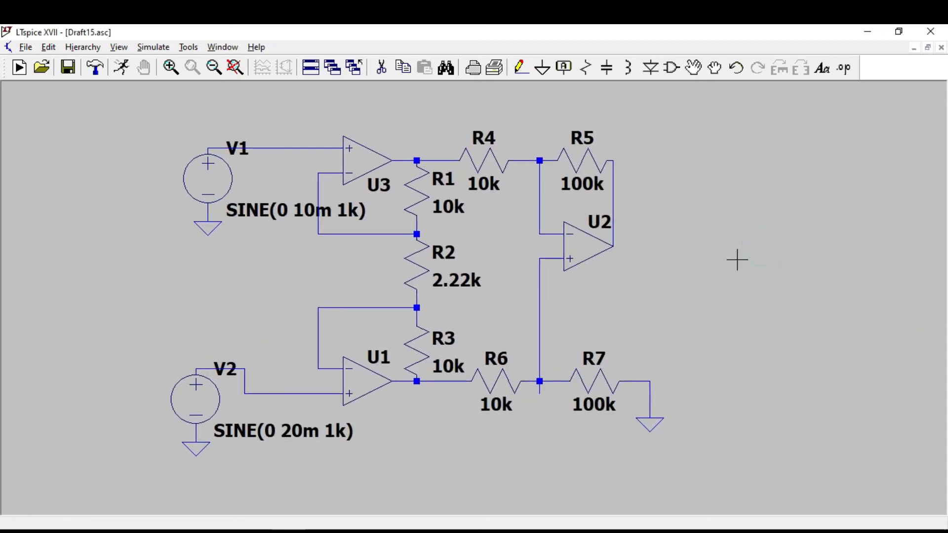
{"action": "left_click", "coordinate": [844, 68]}
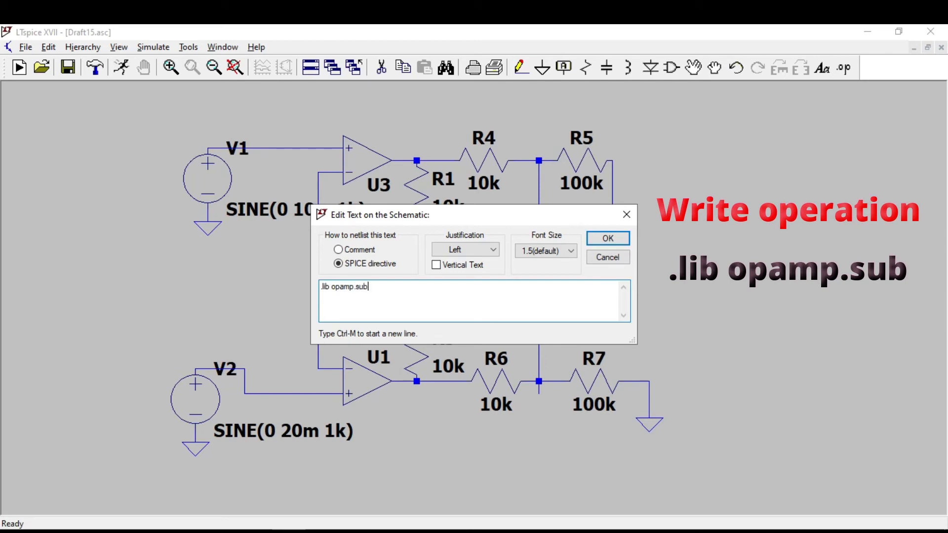
{"action": "type", "text": ".lib opamp.sub"}
{"action": "left_click", "coordinate": [612, 238]}
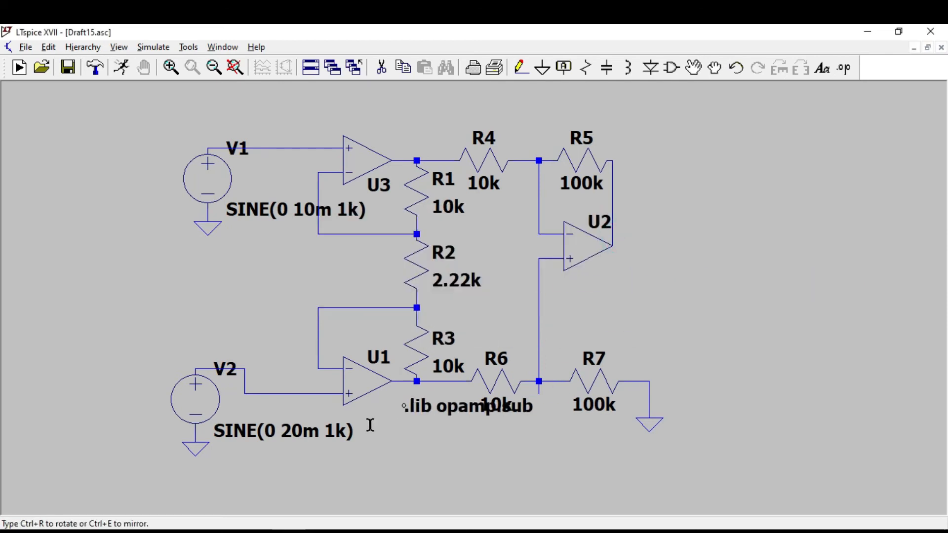
{"action": "left_click", "coordinate": [196, 110]}
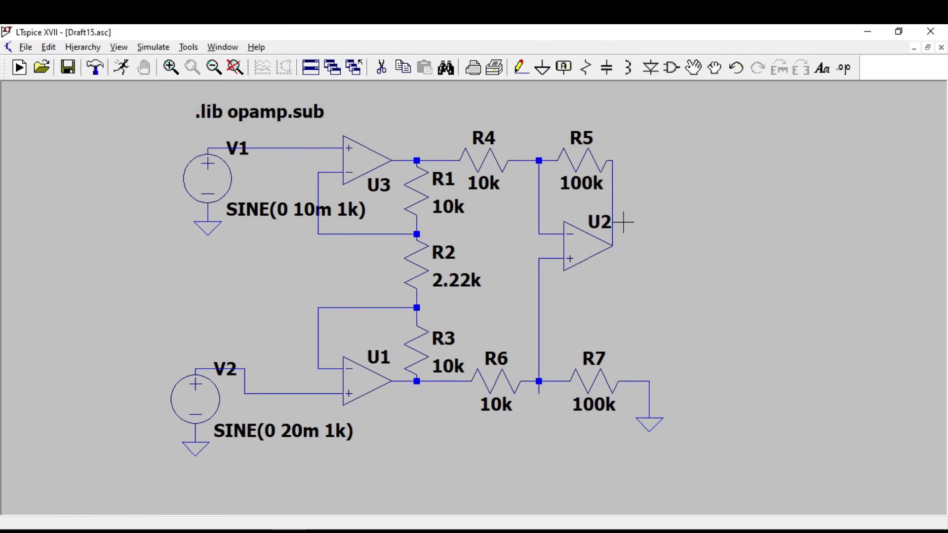
- Run a transient simulation of the circuit with a stop time of 0.003
{"action": "right_click", "coordinate": [657, 231]}
{"action": "left_click", "coordinate": [690, 184]}
{"action": "left_click", "coordinate": [146, 47]}
{"action": "left_click", "coordinate": [152, 63]}
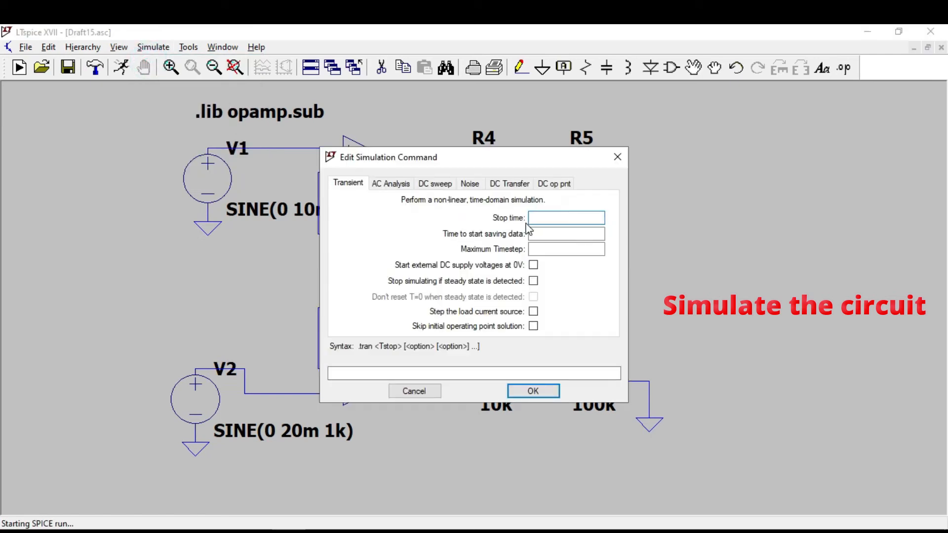
{"action": "type", "text": "0.003"}
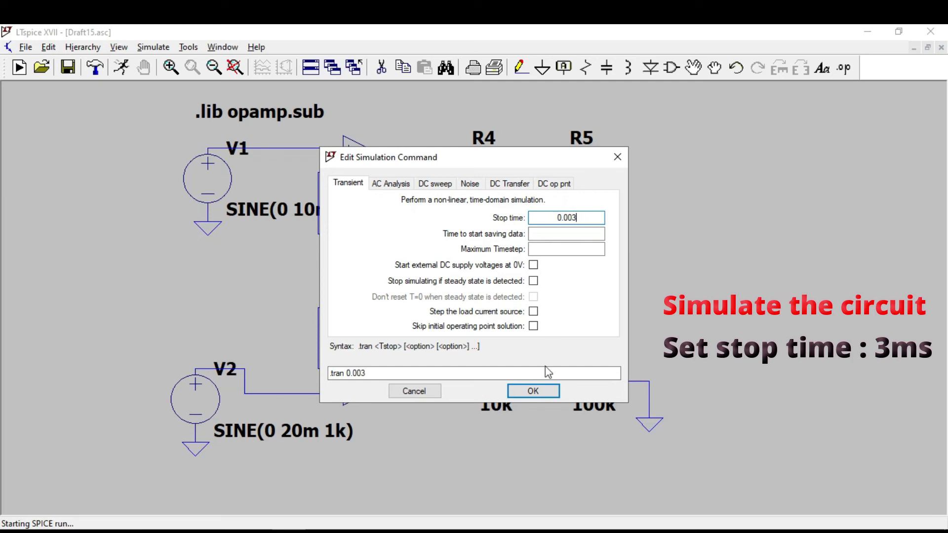
{"action": "left_click", "coordinate": [535, 390]}
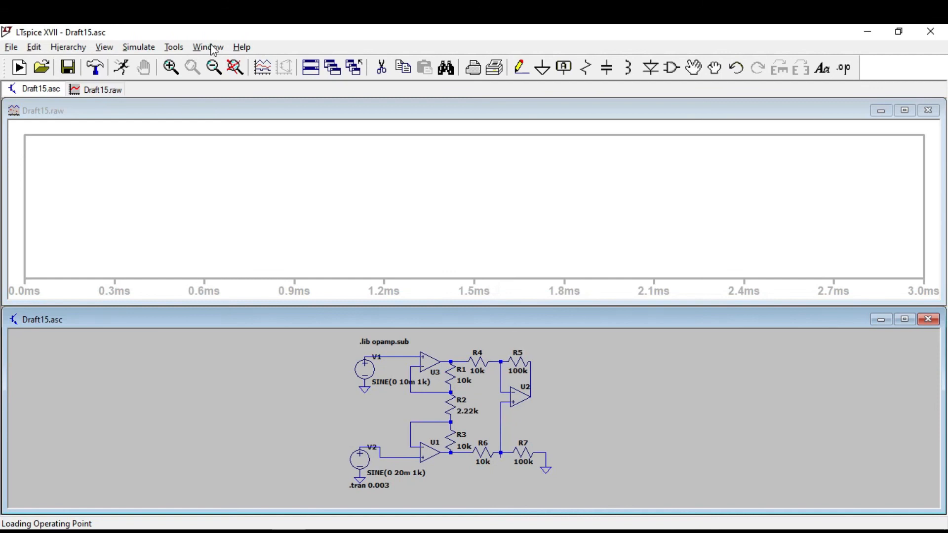
- Tile the schematic and waveform windows side by side with the whole circuit in view
{"action": "left_click", "coordinate": [209, 47]}
{"action": "left_click", "coordinate": [222, 83]}
{"action": "scroll", "coordinate": [305, 268], "scroll_direction": "up", "scroll_amount": 2}
{"action": "scroll", "coordinate": [305, 268], "scroll_direction": "up", "scroll_amount": 2}
{"action": "left_click_drag", "start_coordinate": [385, 321], "coordinate": [438, 288]}
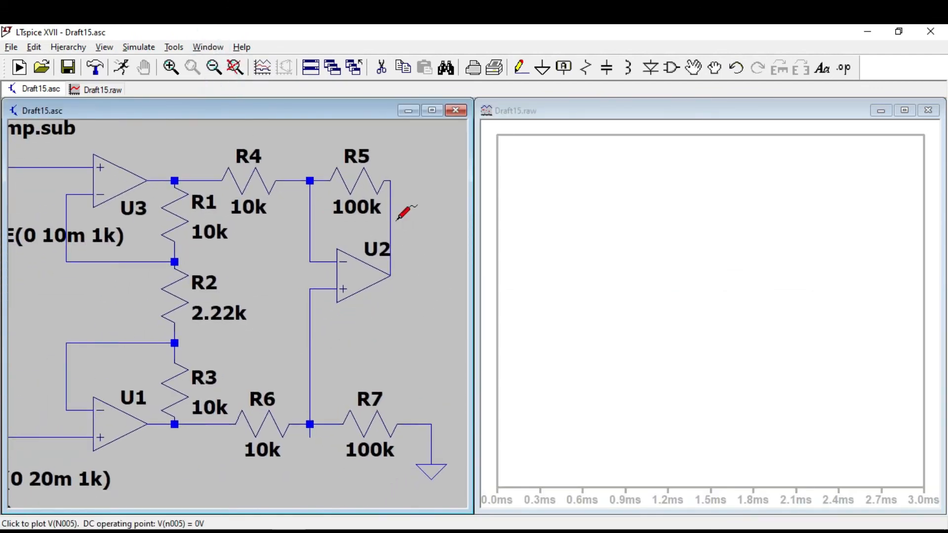
{"action": "scroll", "coordinate": [401, 214], "scroll_direction": "down", "scroll_amount": 3}
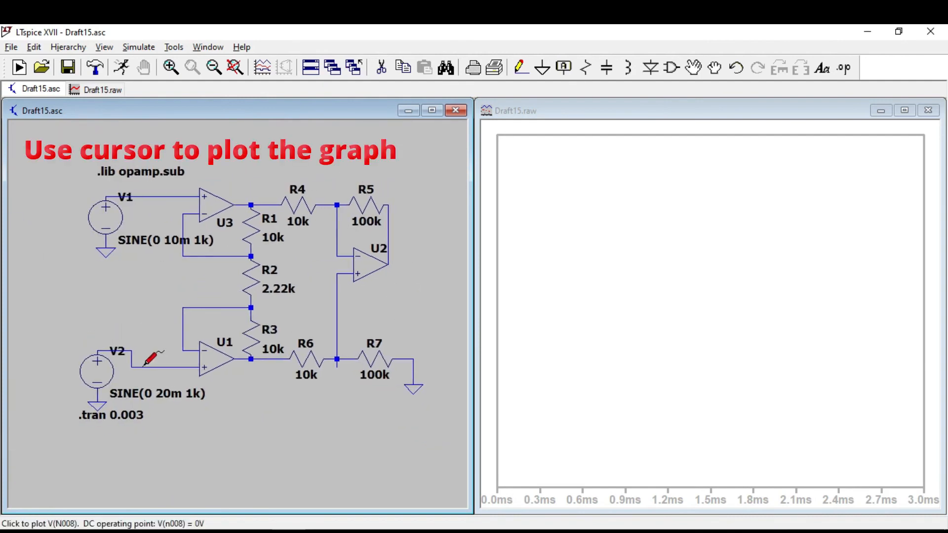
- Plot the voltages at the V2 input wire, the V1 input wire and U2's output
{"action": "left_click", "coordinate": [142, 367]}
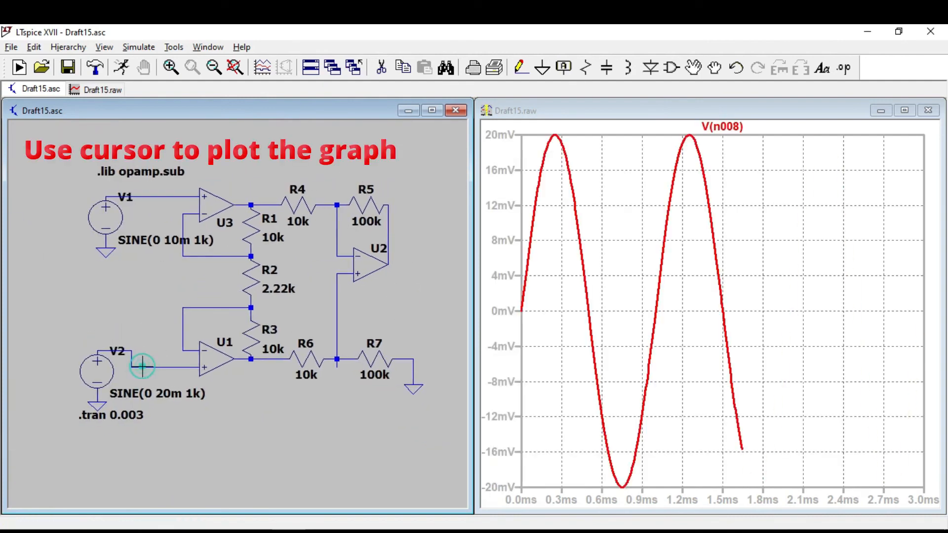
{"action": "left_click", "coordinate": [152, 196]}
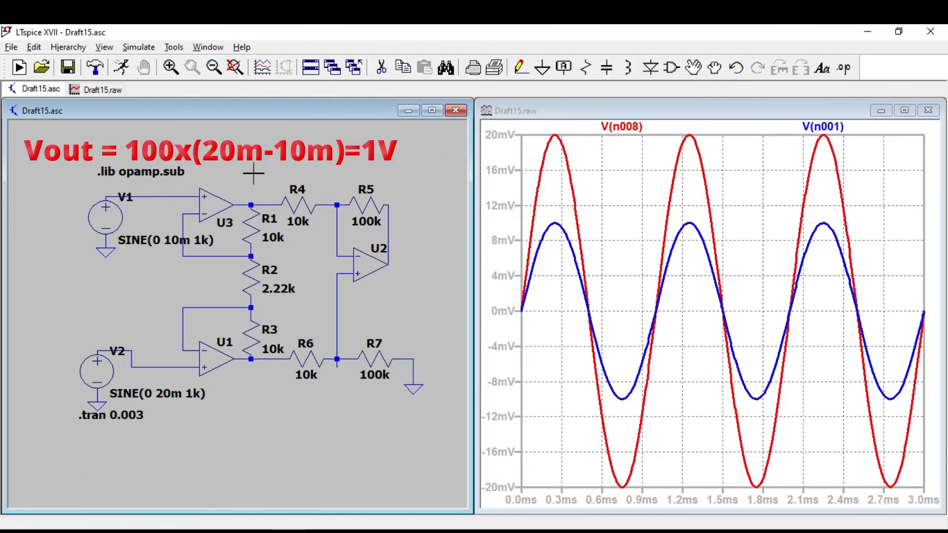
{"action": "left_click", "coordinate": [389, 223]}
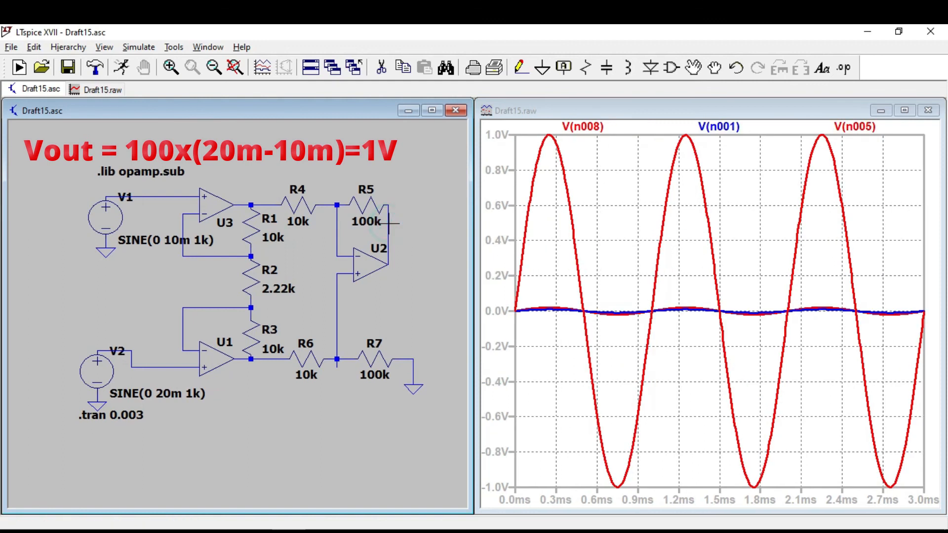